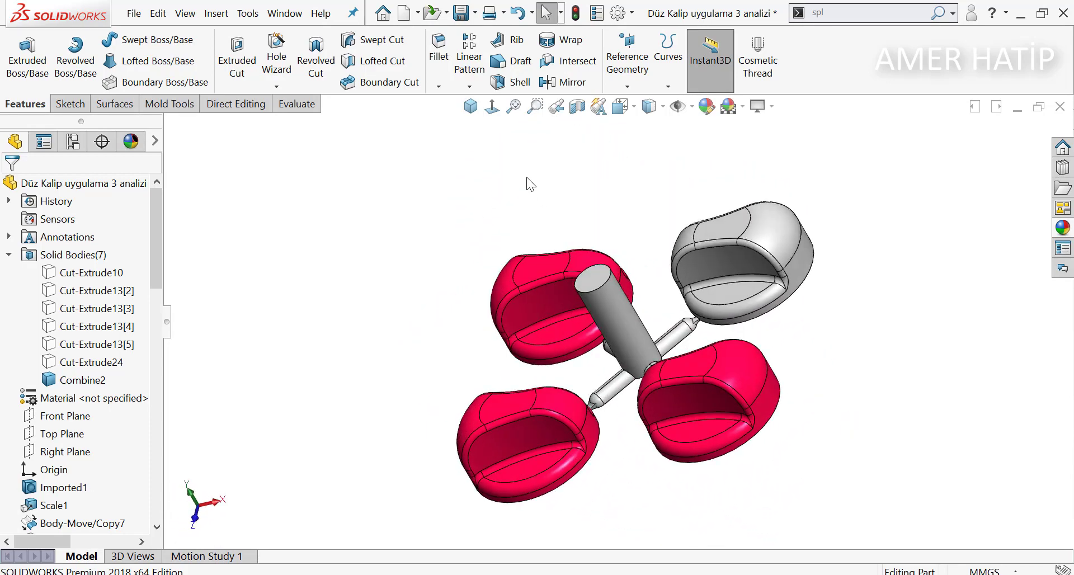
# - Examine the four-knob moulding with its sprue and runners in isometric, front and underside views
pyautogui.click(471, 107)
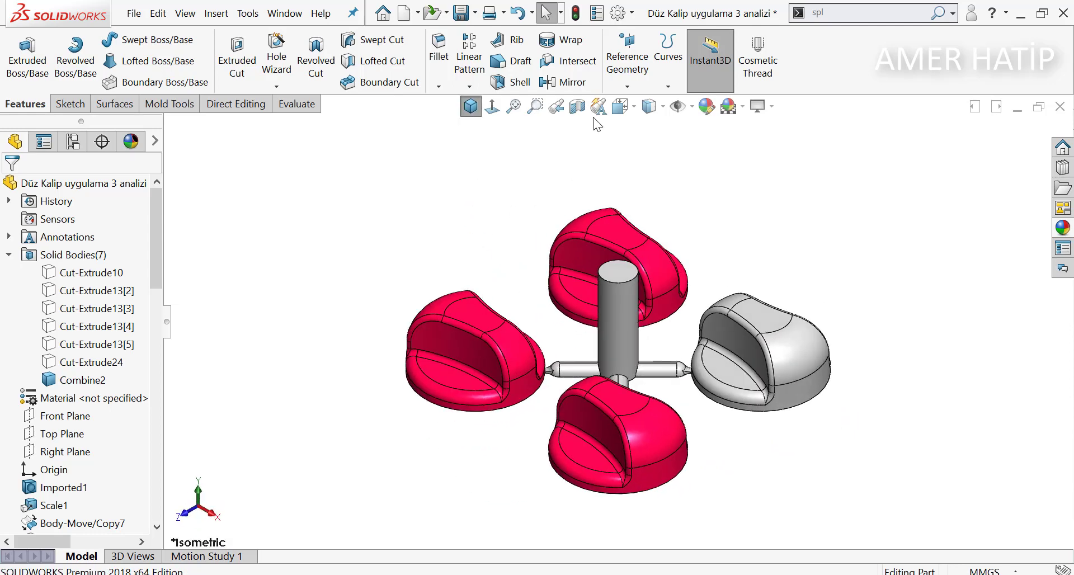
pyautogui.click(620, 106)
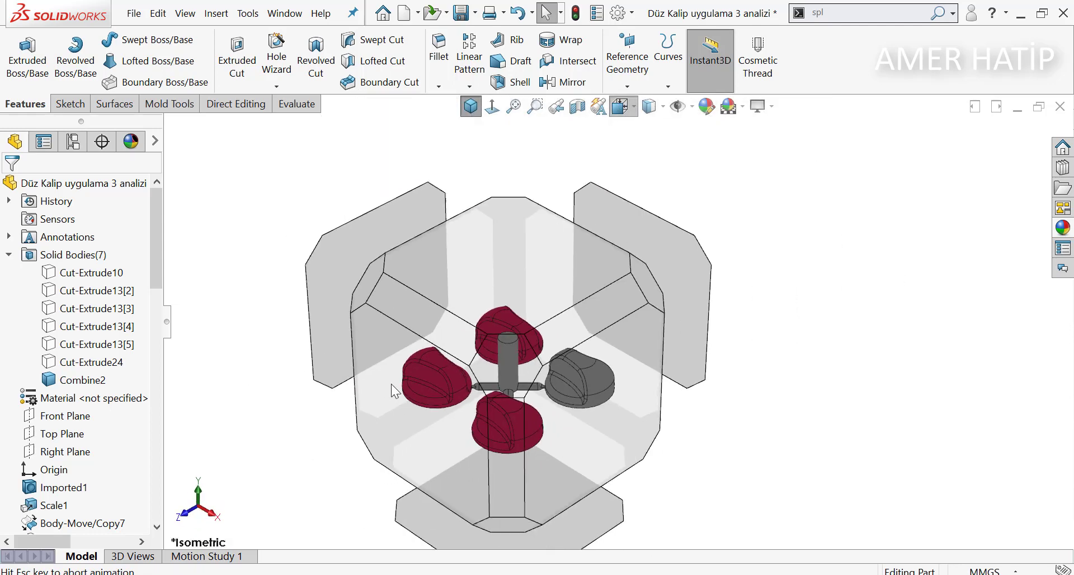
pyautogui.click(399, 384)
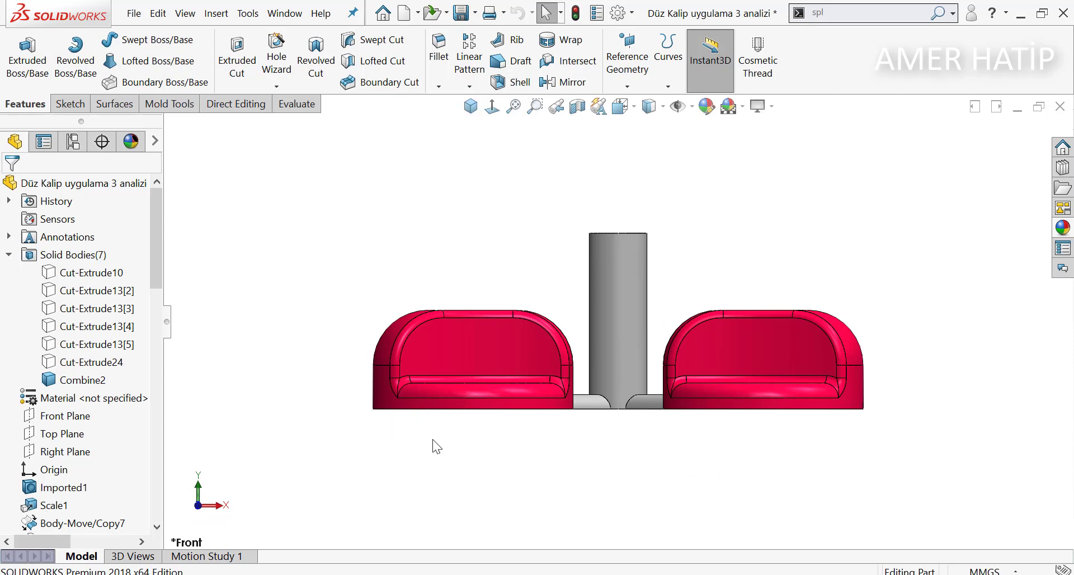
pyautogui.moveTo(556, 443); pyautogui.dragTo(839, 442, button='middle')
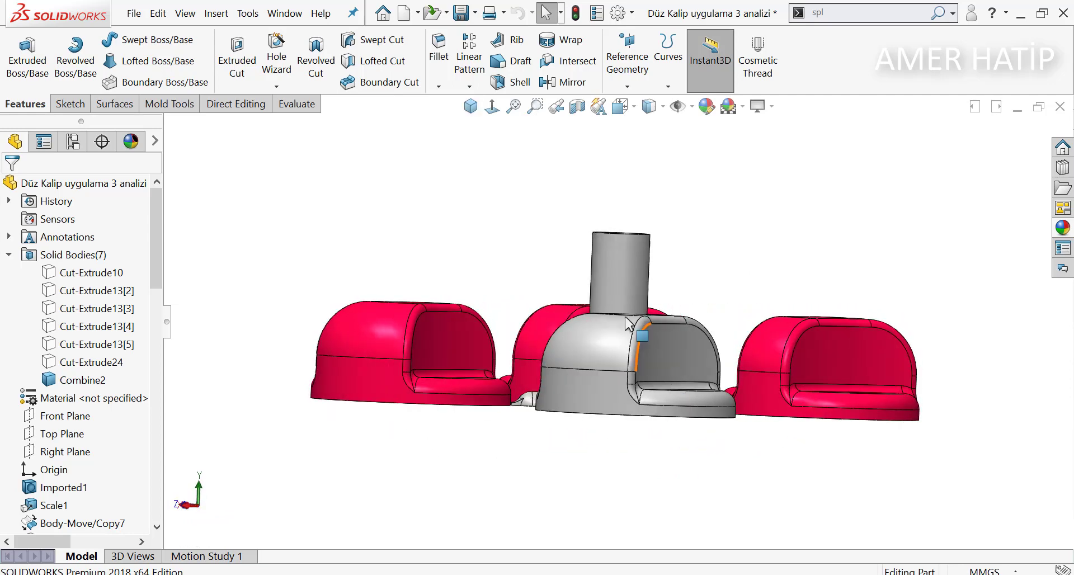
pyautogui.moveTo(620, 292); pyautogui.dragTo(844, 295, button='middle')
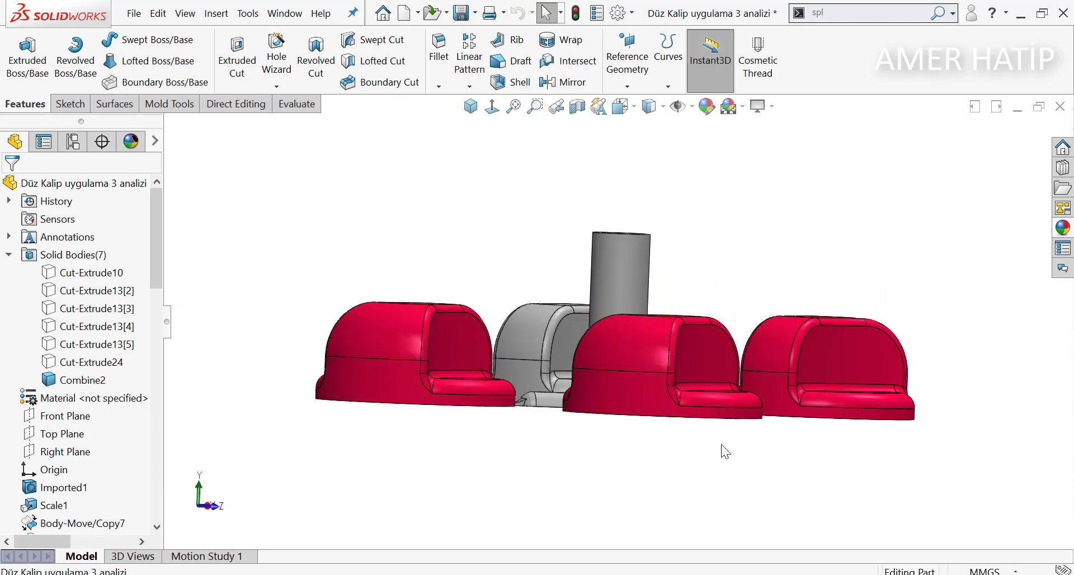
pyautogui.moveTo(724, 448); pyautogui.dragTo(587, 235, button='middle')
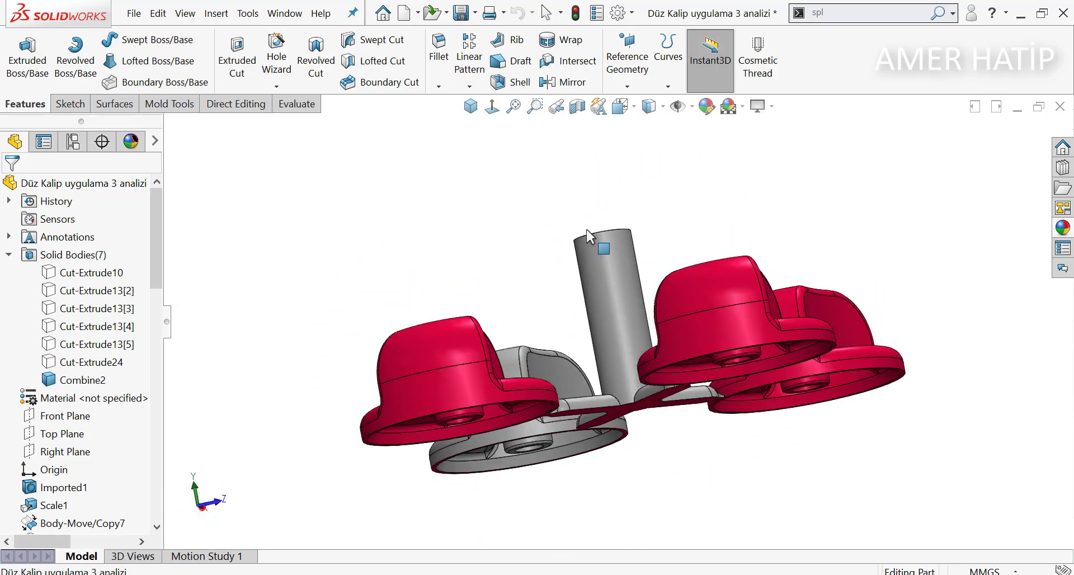
pyautogui.click(471, 107)
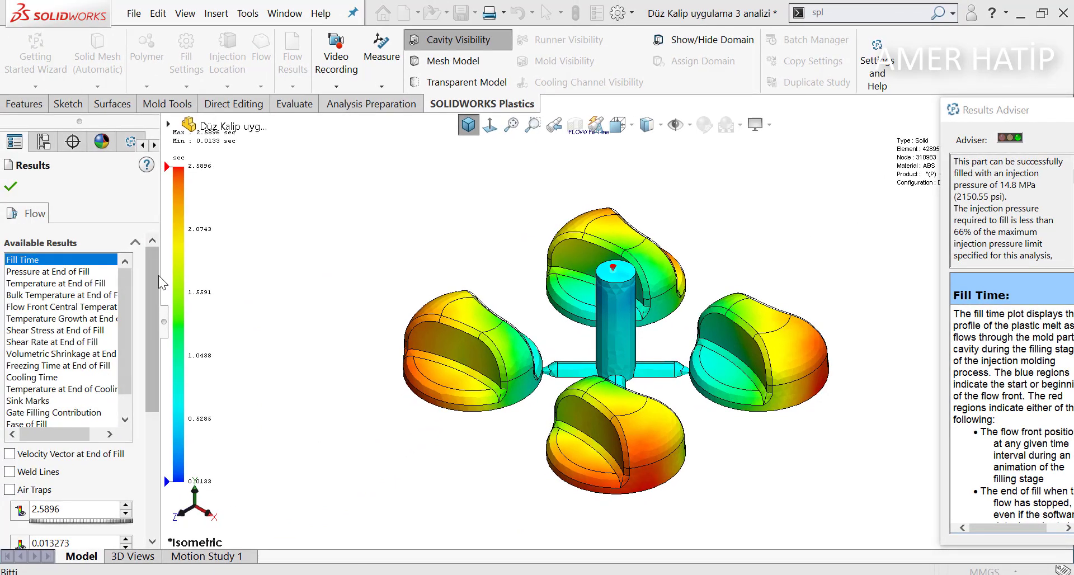
# - Play the Fill Time animation and view the cavities filling in the Bottom orientation
pyautogui.moveTo(159, 275); pyautogui.dragTo(151, 408)
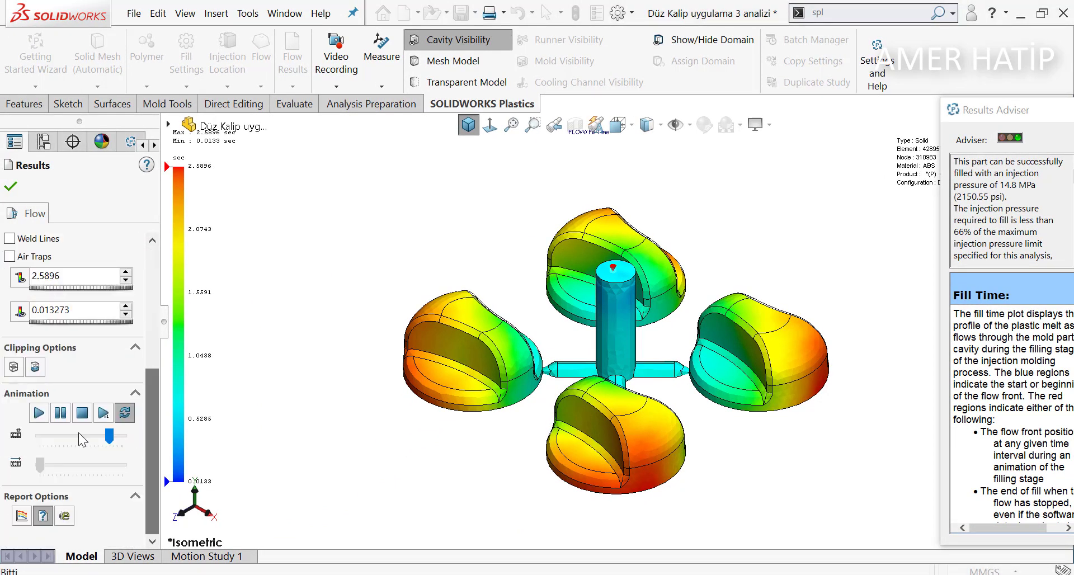
pyautogui.click(36, 415)
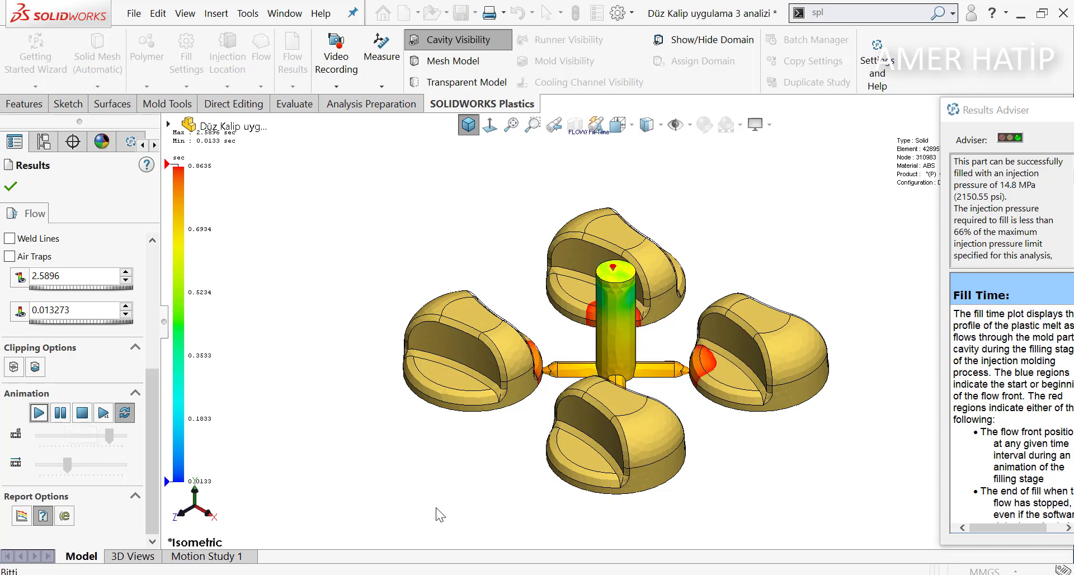
pyautogui.moveTo(450, 442); pyautogui.dragTo(473, 235, button='middle')
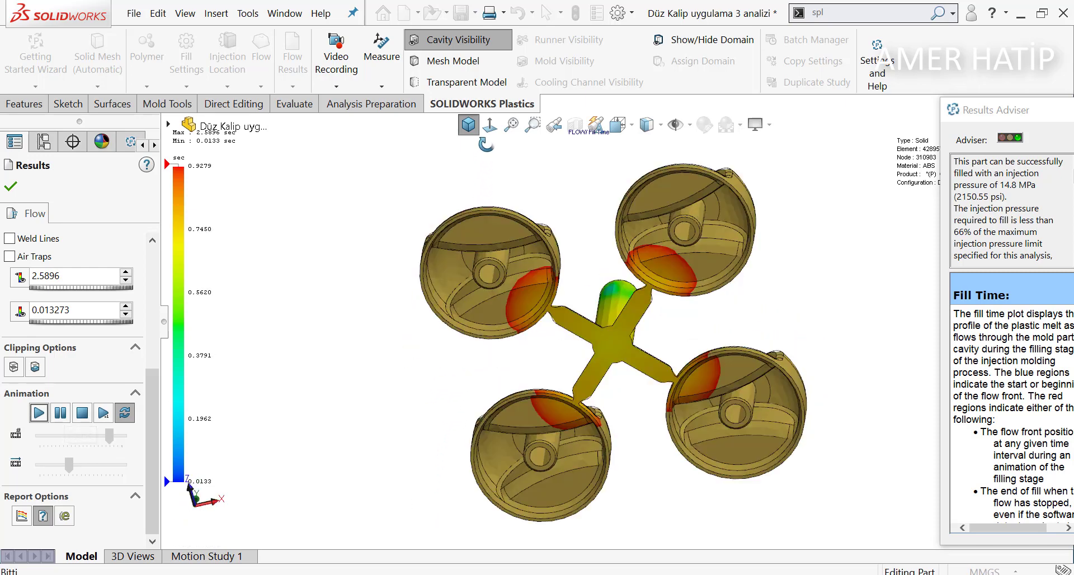
pyautogui.click(488, 124)
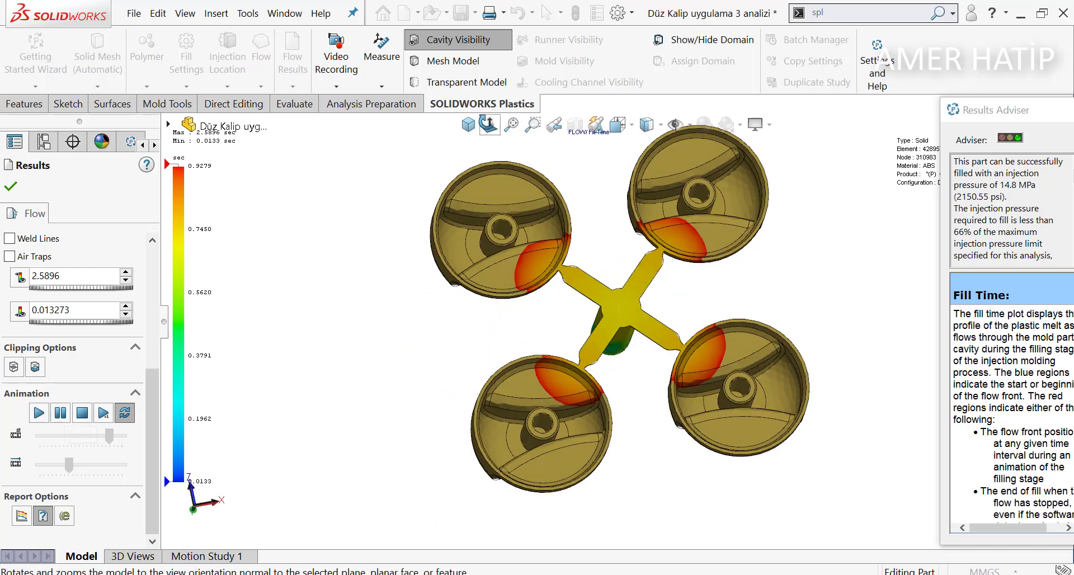
pyautogui.click(617, 124)
pyautogui.click(494, 333)
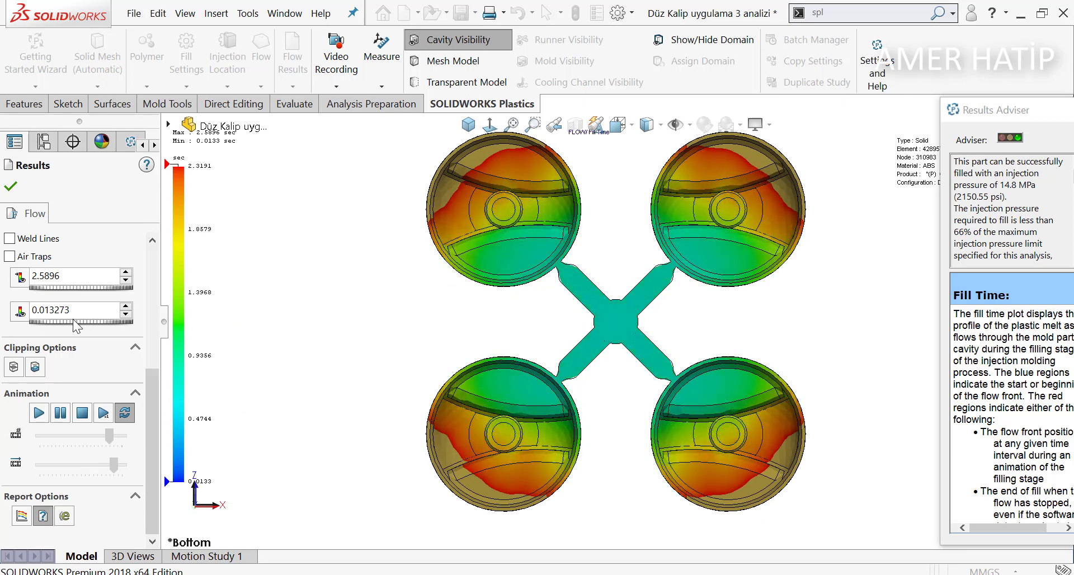
# - Stop the fill animation, restore the isometric view and highlight the Results Adviser's injection pressure statement
pyautogui.click(81, 413)
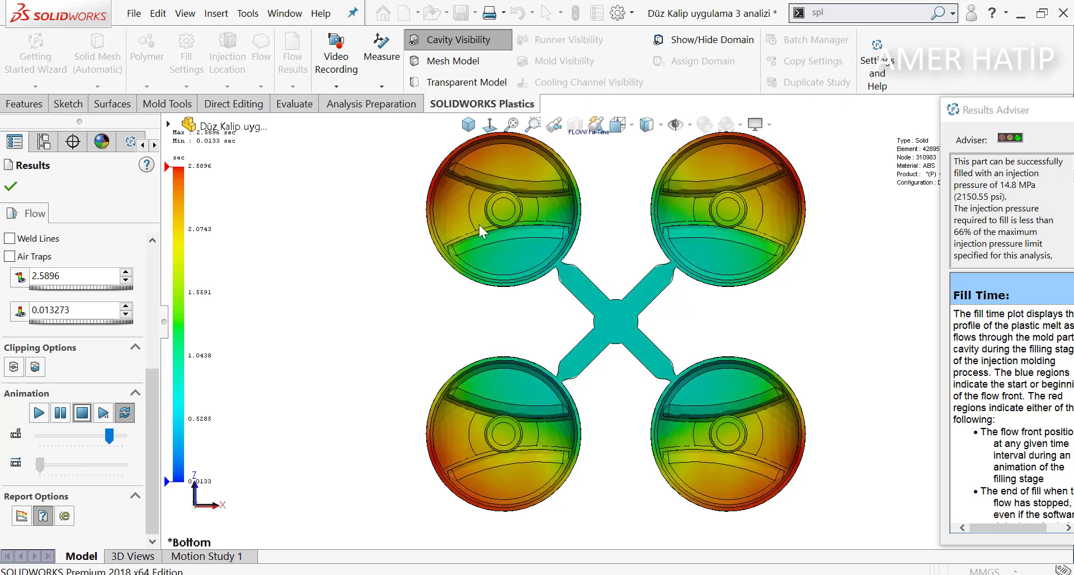
pyautogui.click(469, 124)
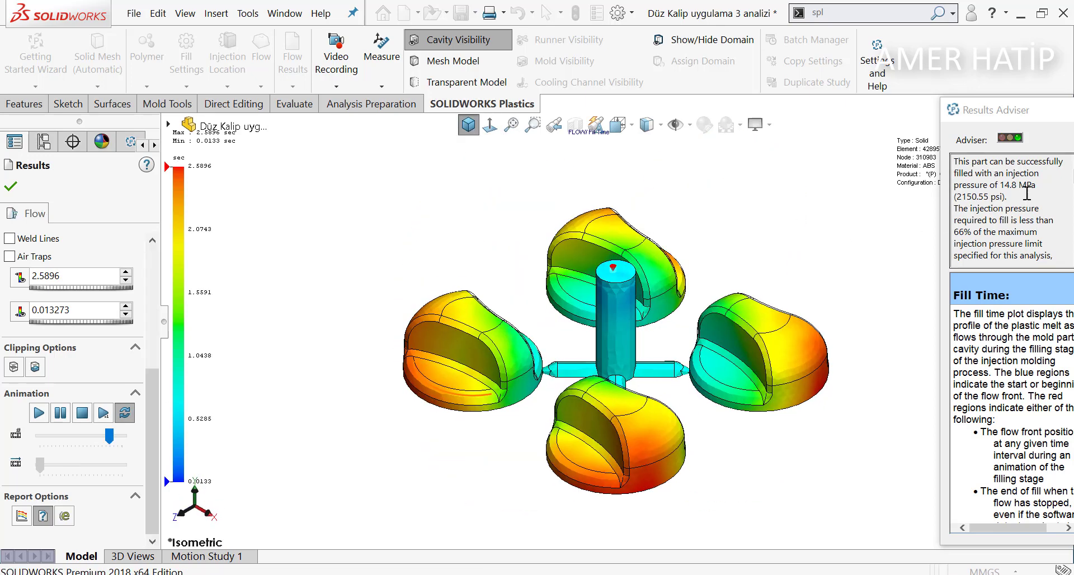
pyautogui.moveTo(1045, 185); pyautogui.dragTo(948, 162)
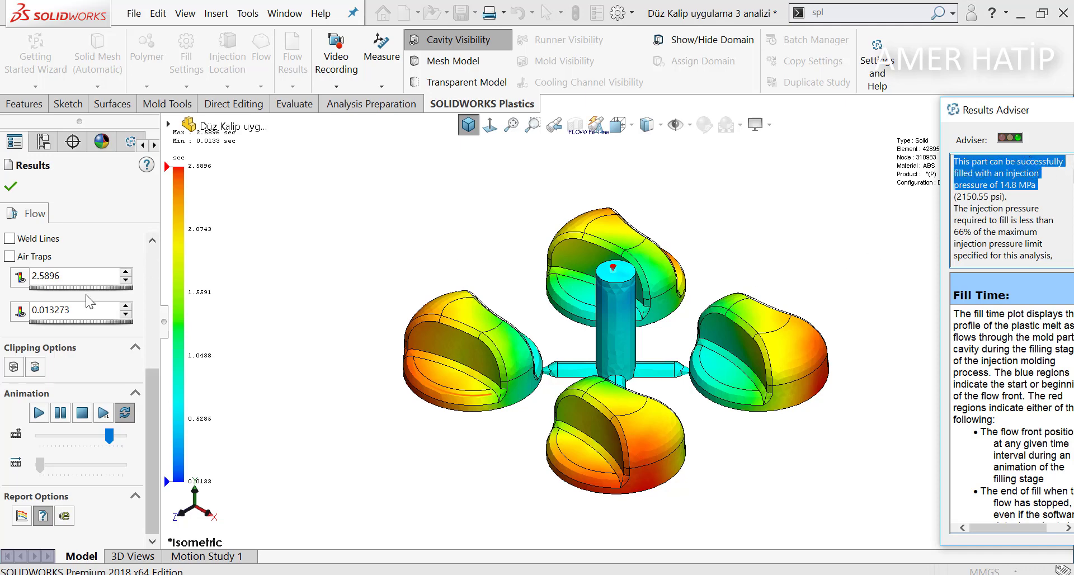
# - Display the Weld Lines on the transparent model and inspect them around the knobs
pyautogui.click(21, 246)
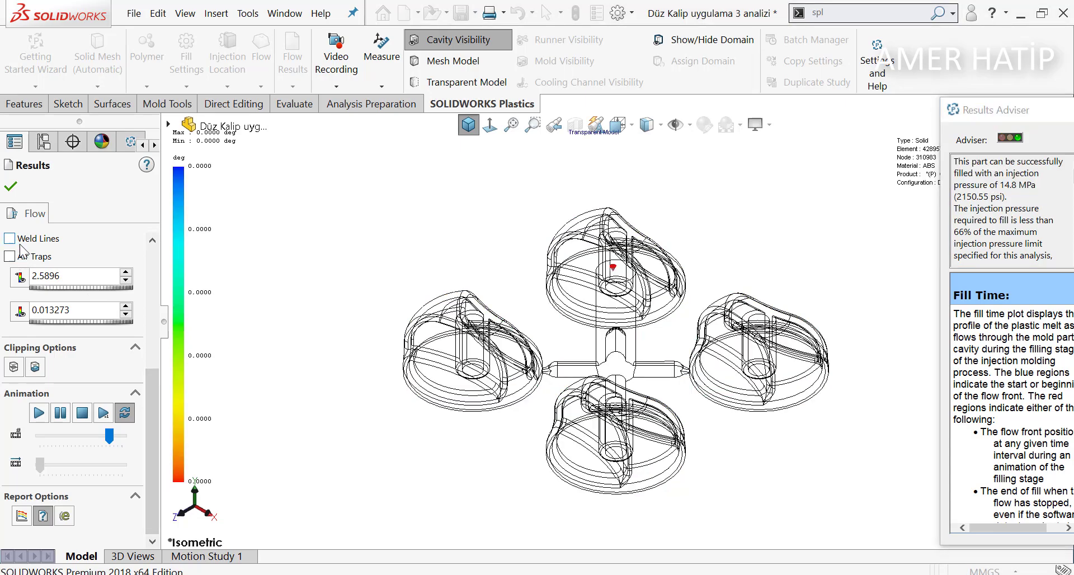
pyautogui.scroll(-2, 550, 335)
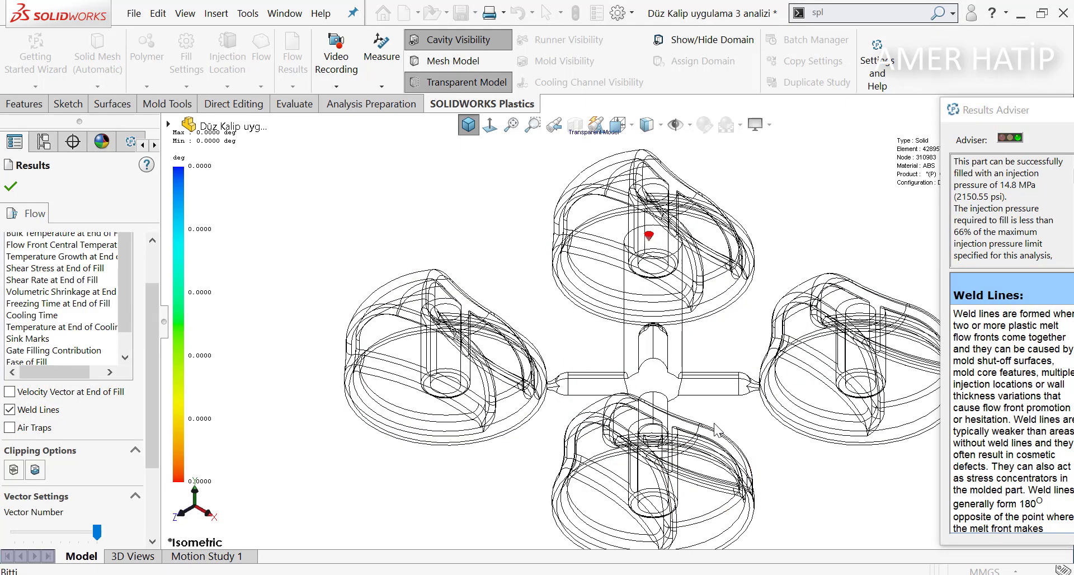
pyautogui.moveTo(678, 375); pyautogui.dragTo(693, 421, button='middle')
pyautogui.click(470, 126)
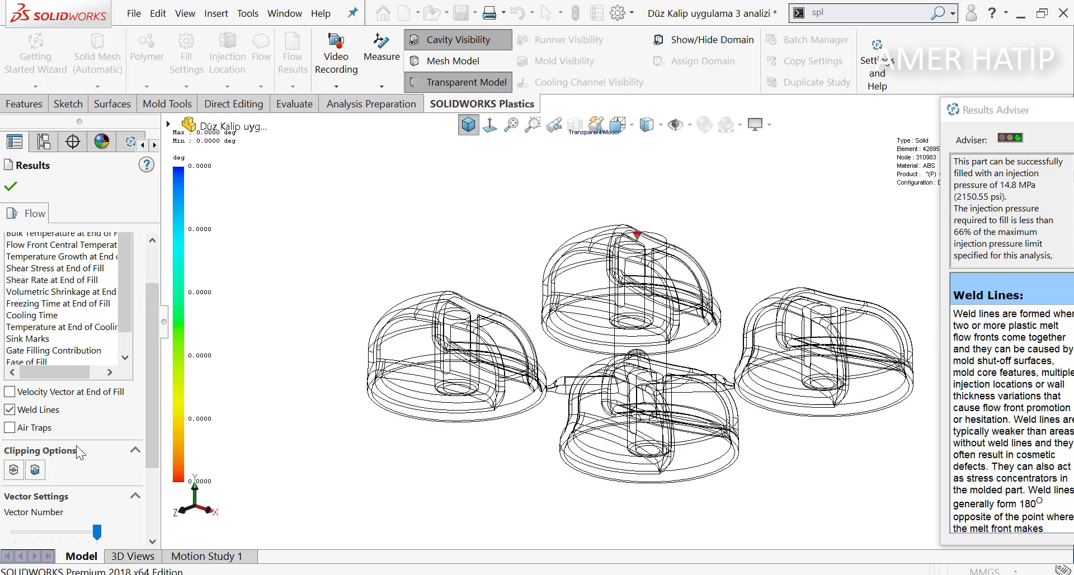
# - Display the Air Traps and inspect their locations on the knobs, and turn off both Weld Lines and Air Traps
pyautogui.click(9, 427)
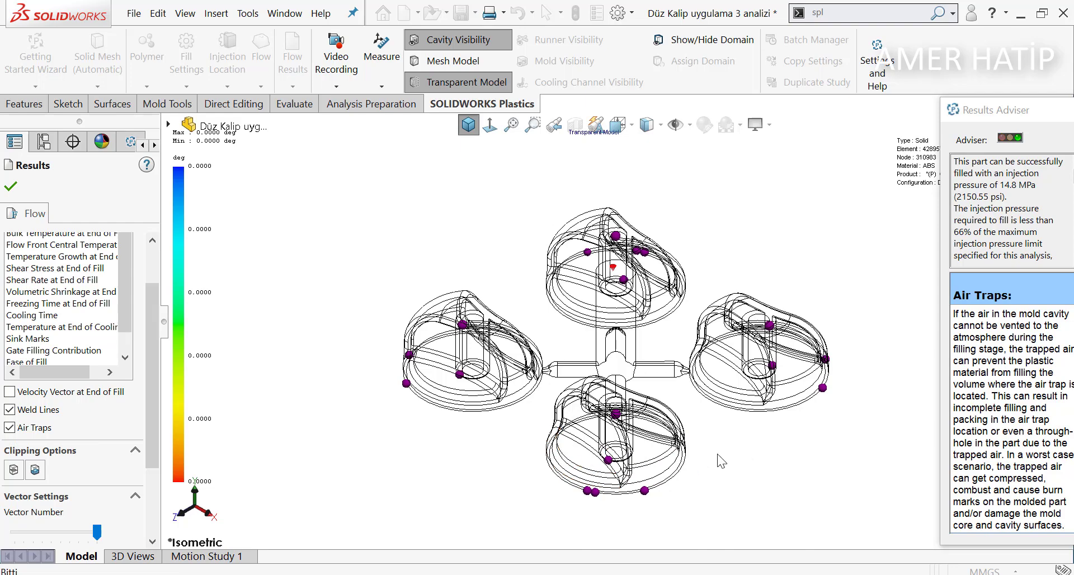
pyautogui.moveTo(712, 452); pyautogui.dragTo(599, 544, button='middle')
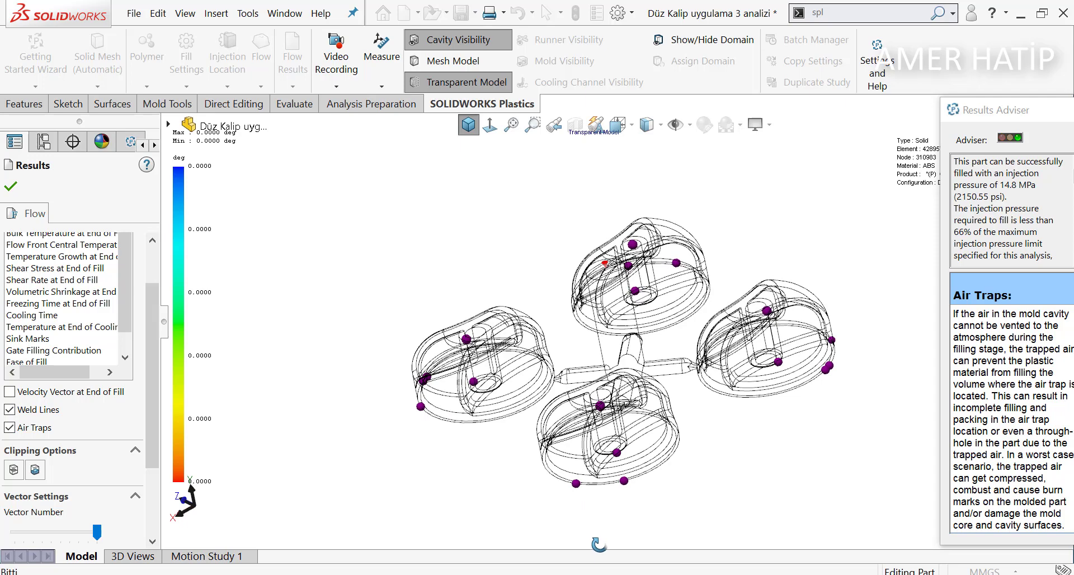
pyautogui.click(10, 412)
pyautogui.click(18, 430)
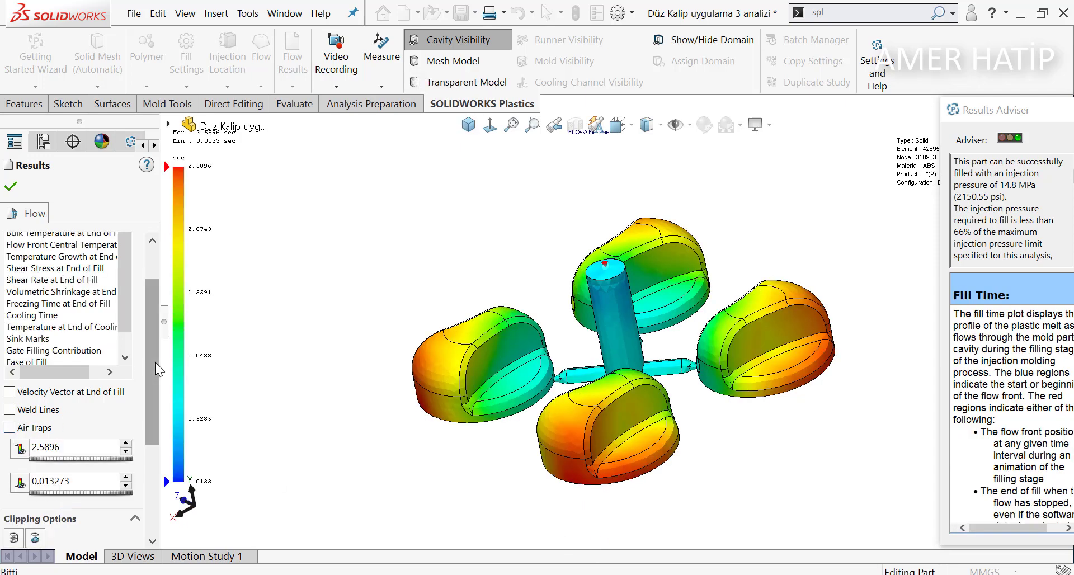
# - View the Pressure at End of Fill and Temperature at End of Fill plots in the isometric orientation
pyautogui.moveTo(155, 361); pyautogui.dragTo(149, 306)
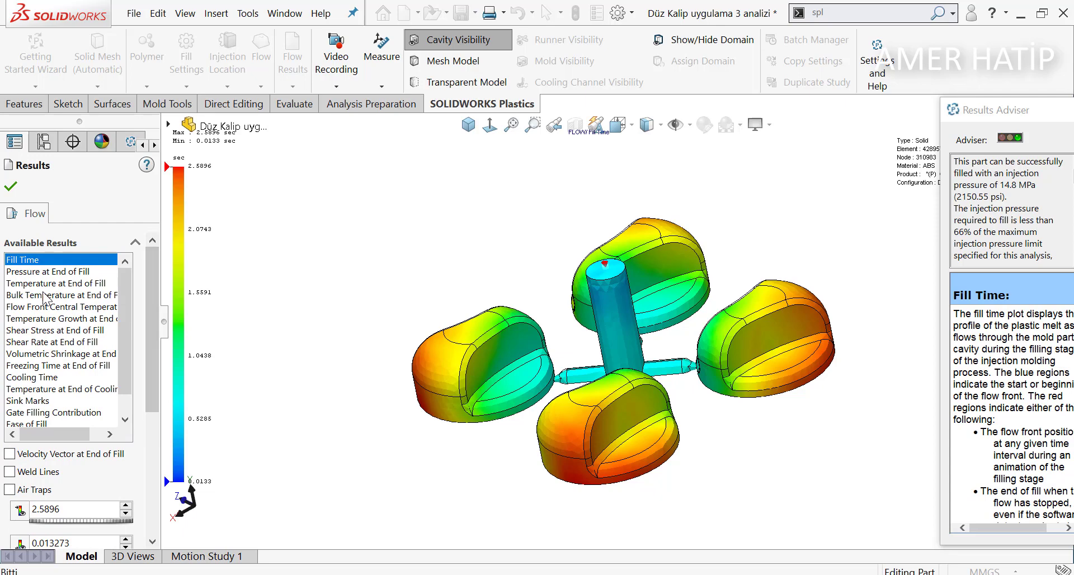
pyautogui.click(46, 272)
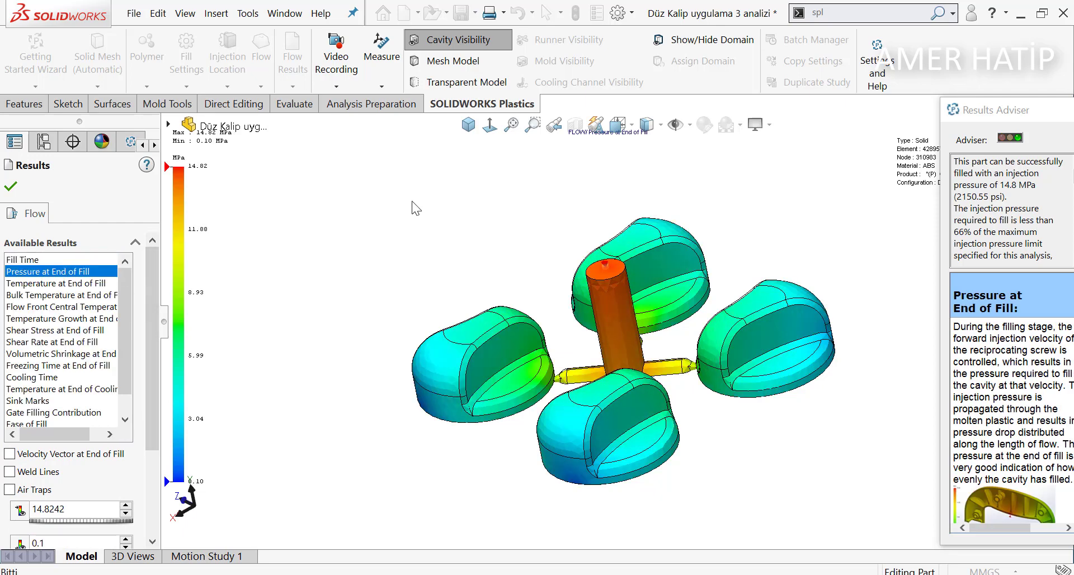
pyautogui.click(468, 126)
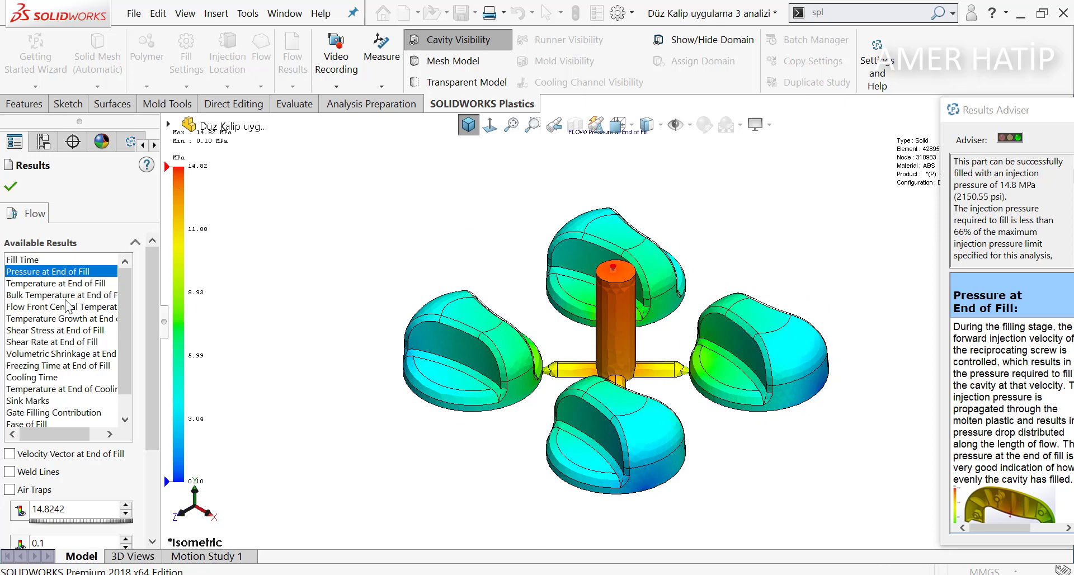
pyautogui.click(52, 283)
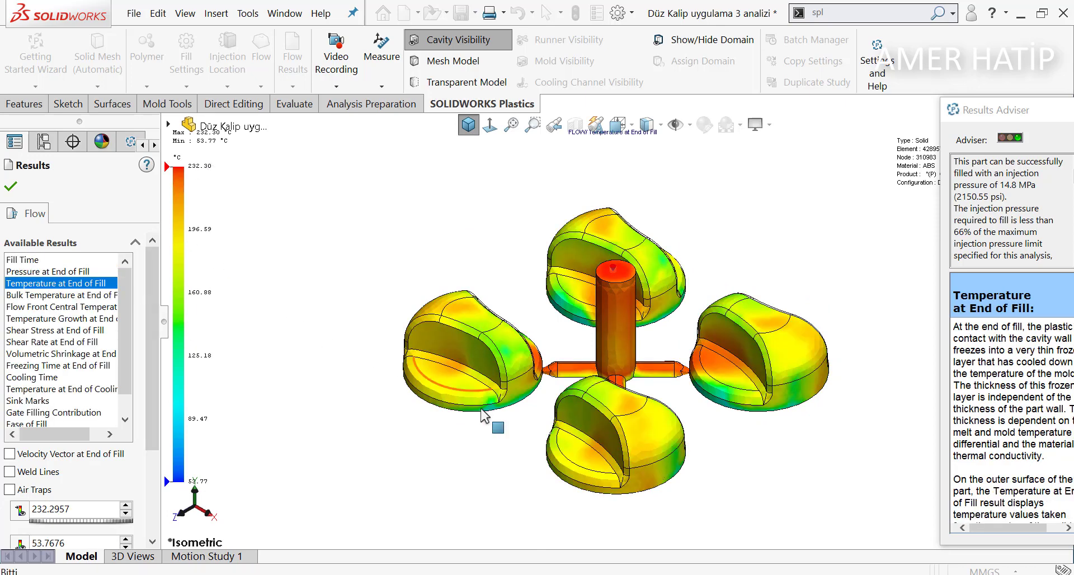
# - Inspect the Sink Marks plot on the knobs' outer and inner surfaces and select the Cooling Time result
pyautogui.click(36, 401)
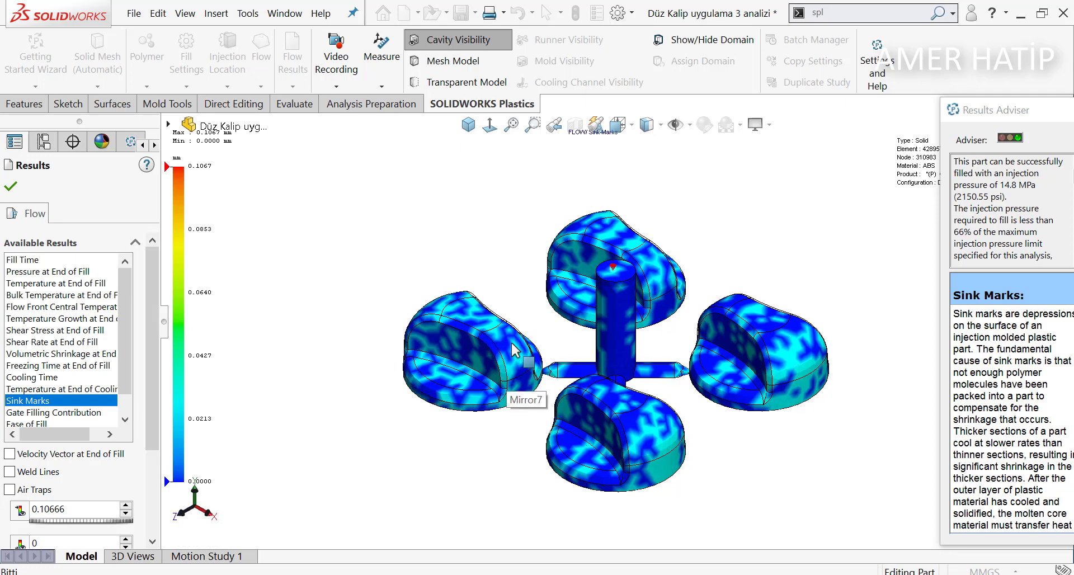
pyautogui.moveTo(511, 446); pyautogui.dragTo(554, 187, button='middle')
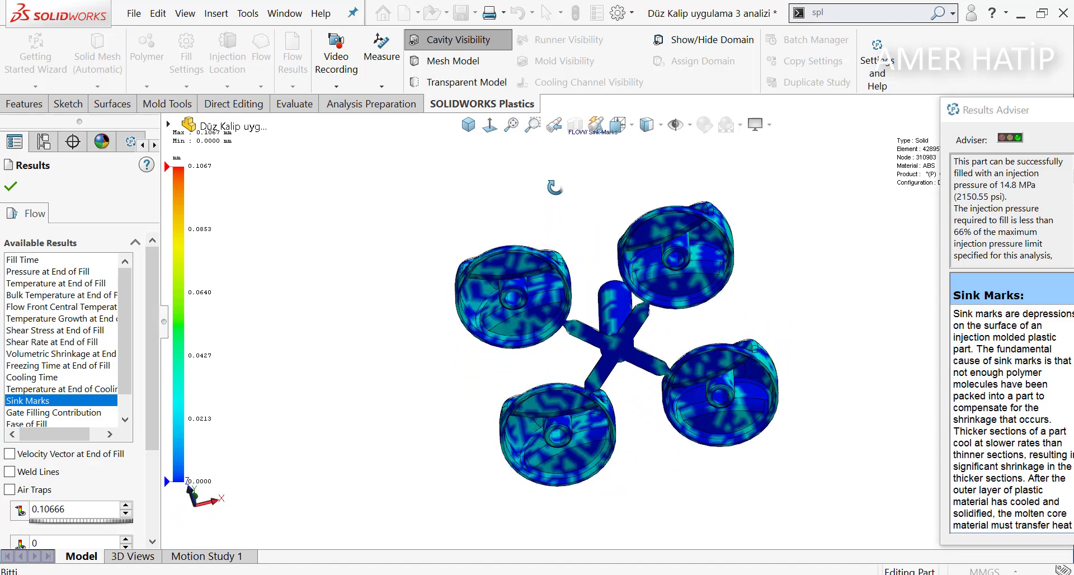
pyautogui.moveTo(540, 417); pyautogui.dragTo(495, 241, button='middle')
pyautogui.click(469, 127)
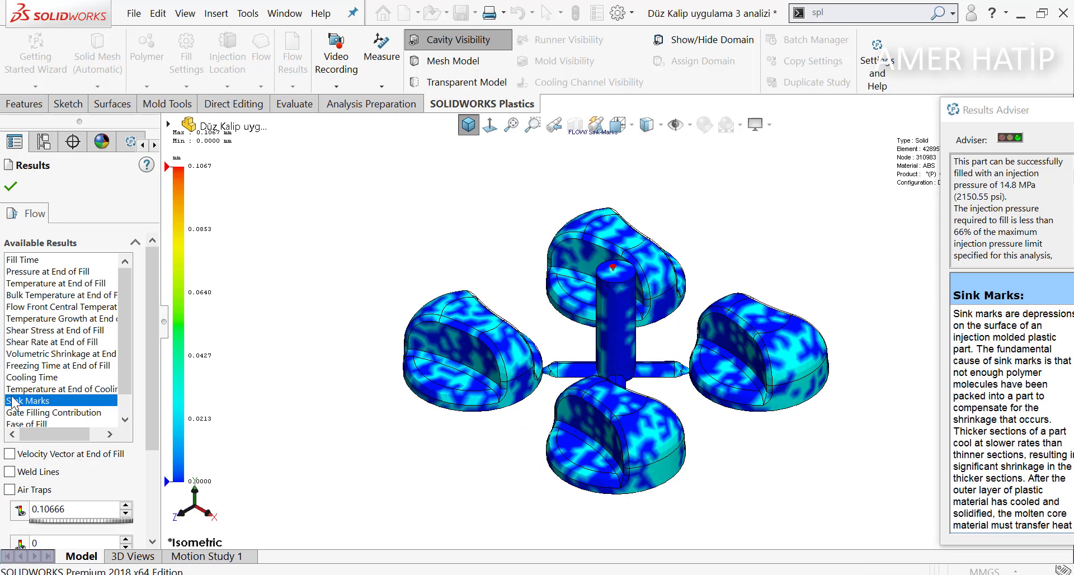
pyautogui.click(30, 377)
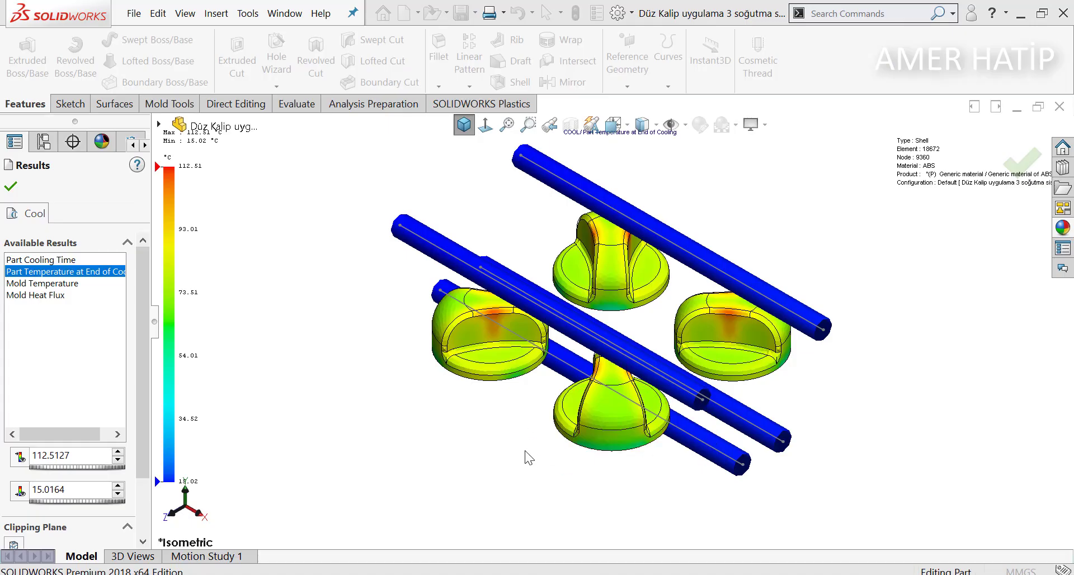
# - Examine the Part Temperature at End of Cooling plot up close on a knob's rim and underside, and return to isometric
pyautogui.moveTo(525, 451); pyautogui.dragTo(731, 305, button='middle')
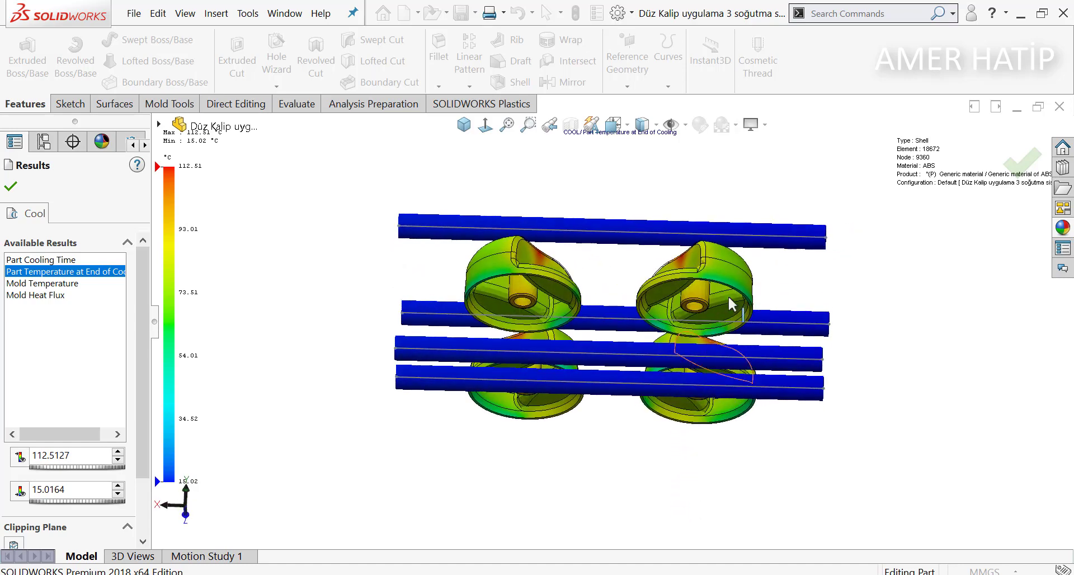
pyautogui.scroll(3, 731, 304)
pyautogui.scroll(-3, 592, 363)
pyautogui.scroll(-2, 619, 278)
pyautogui.scroll(-6, 622, 280)
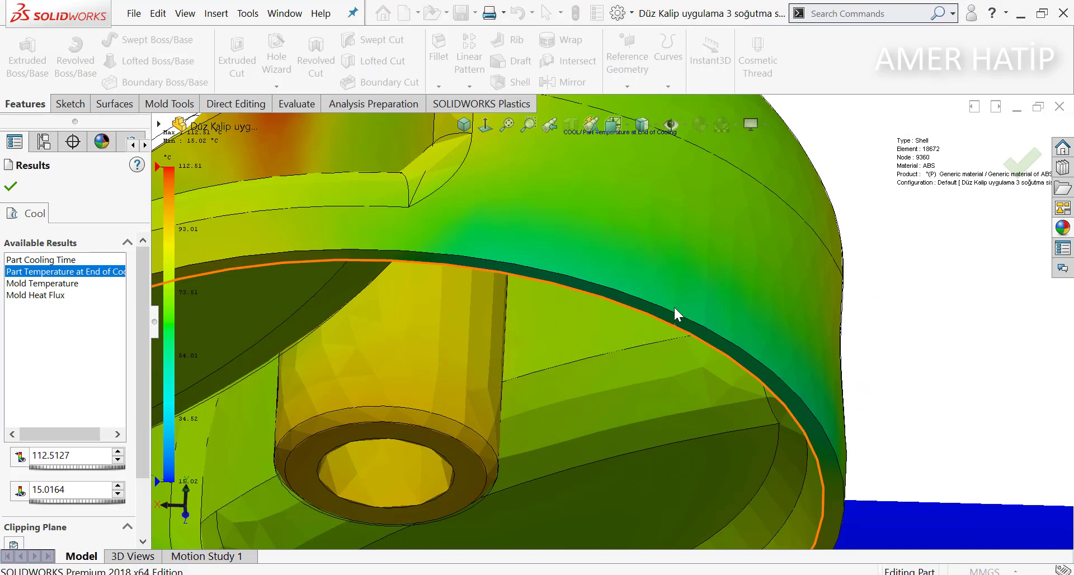
pyautogui.moveTo(678, 287); pyautogui.dragTo(535, 199, button='middle')
pyautogui.click(464, 124)
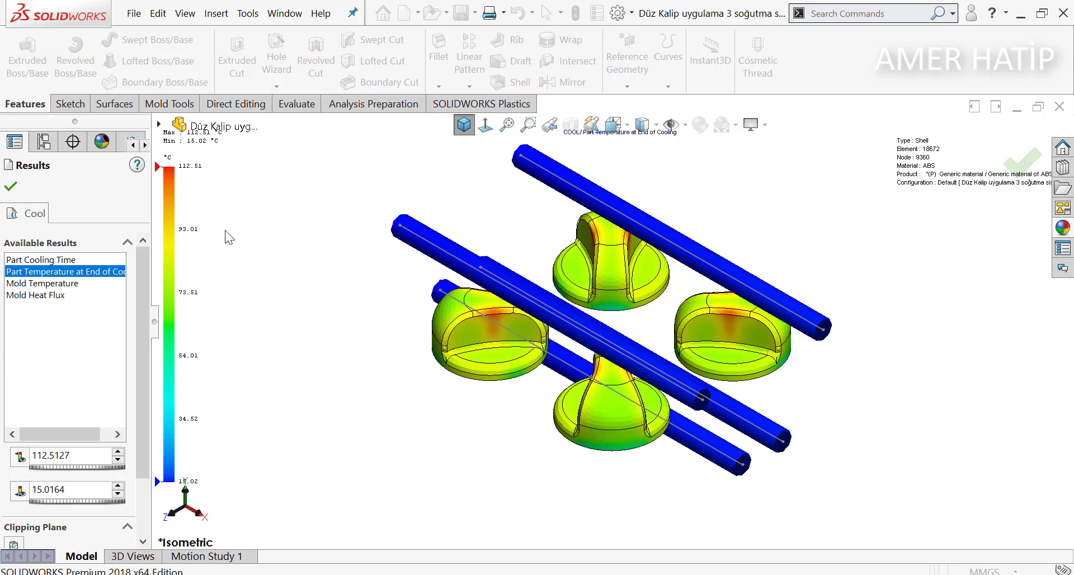
# - Show the Part Cooling Time plot and examine it across the knobs and cooling channels from several angles
pyautogui.click(67, 260)
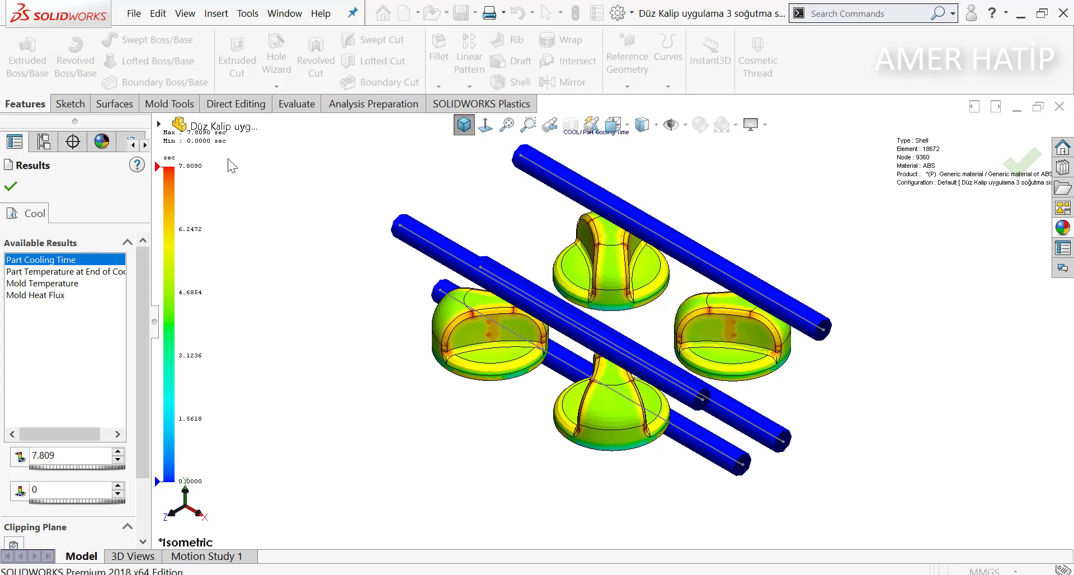
pyautogui.moveTo(512, 462); pyautogui.dragTo(476, 530, button='middle')
pyautogui.scroll(1, 587, 323)
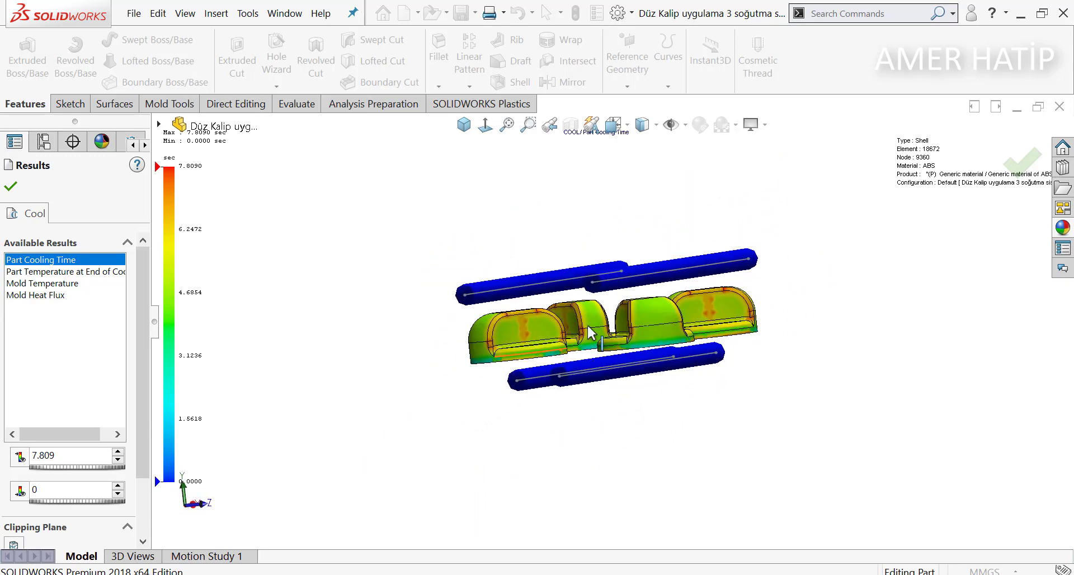
pyautogui.scroll(-5, 586, 323)
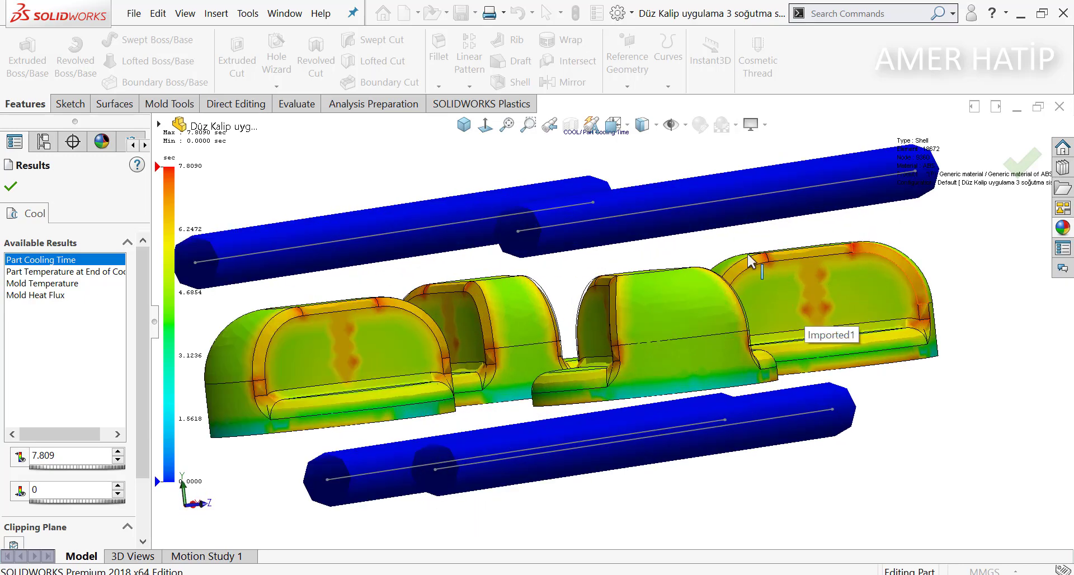
pyautogui.moveTo(851, 426); pyautogui.dragTo(797, 307, button='middle')
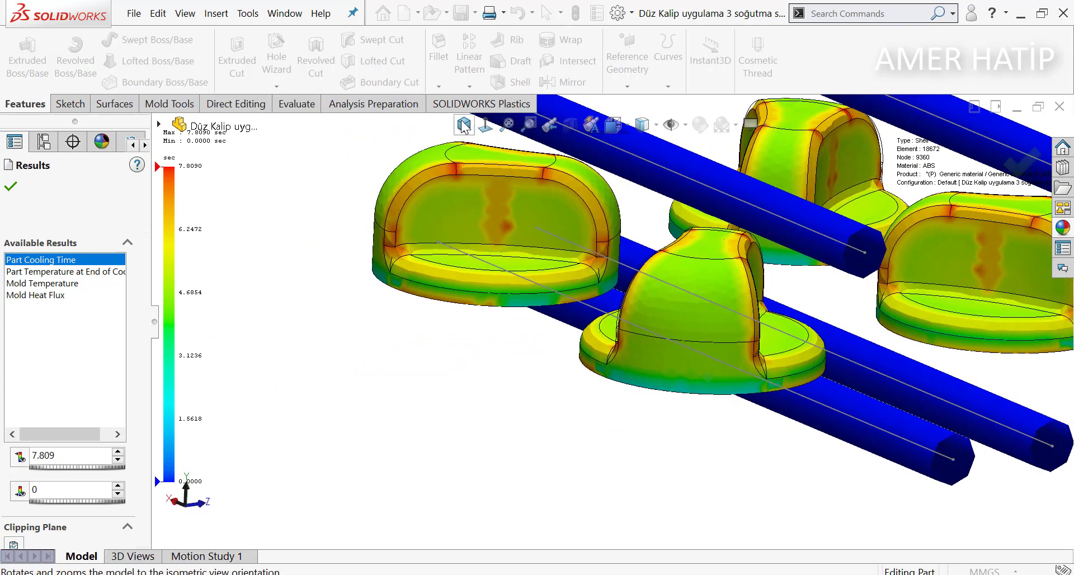
pyautogui.click(464, 124)
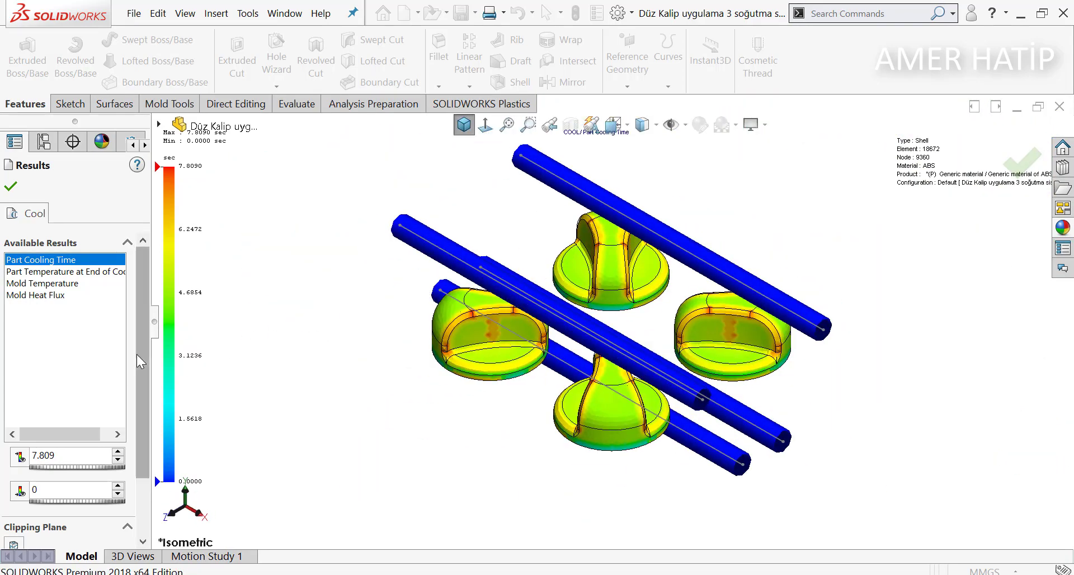
pyautogui.scroll(-2, 136, 354)
pyautogui.scroll(2, 138, 354)
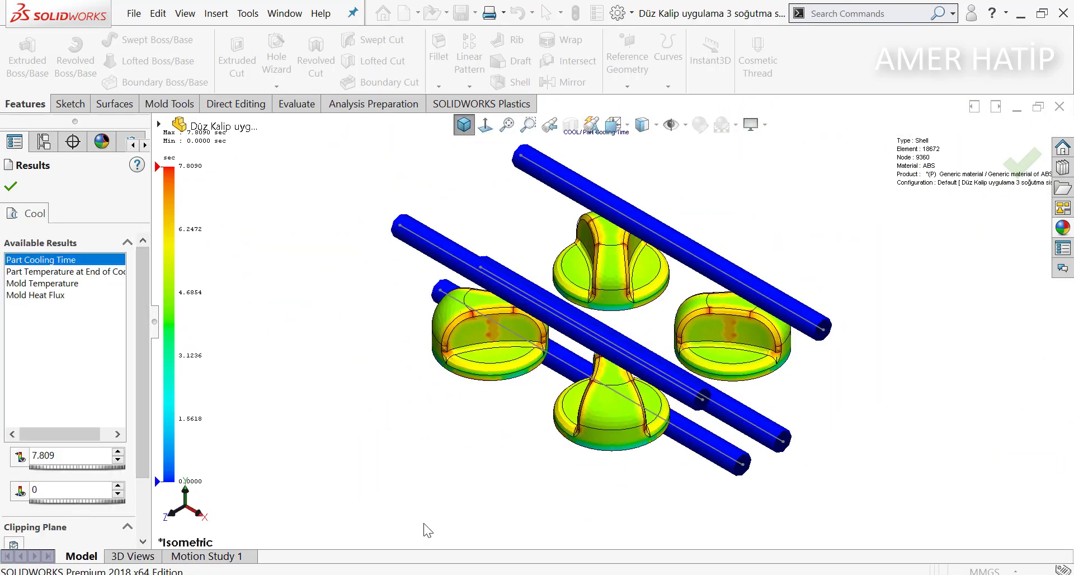